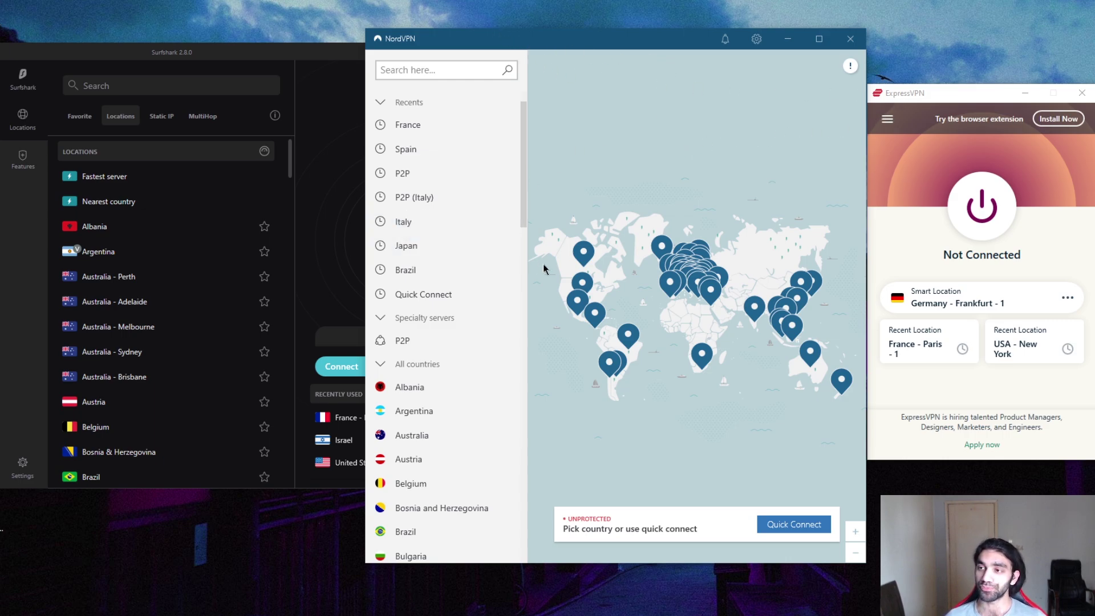
Step: Switch between the Surfshark, NordVPN and ExpressVPN windows to look over the three VPN clients
left_click(184, 66)
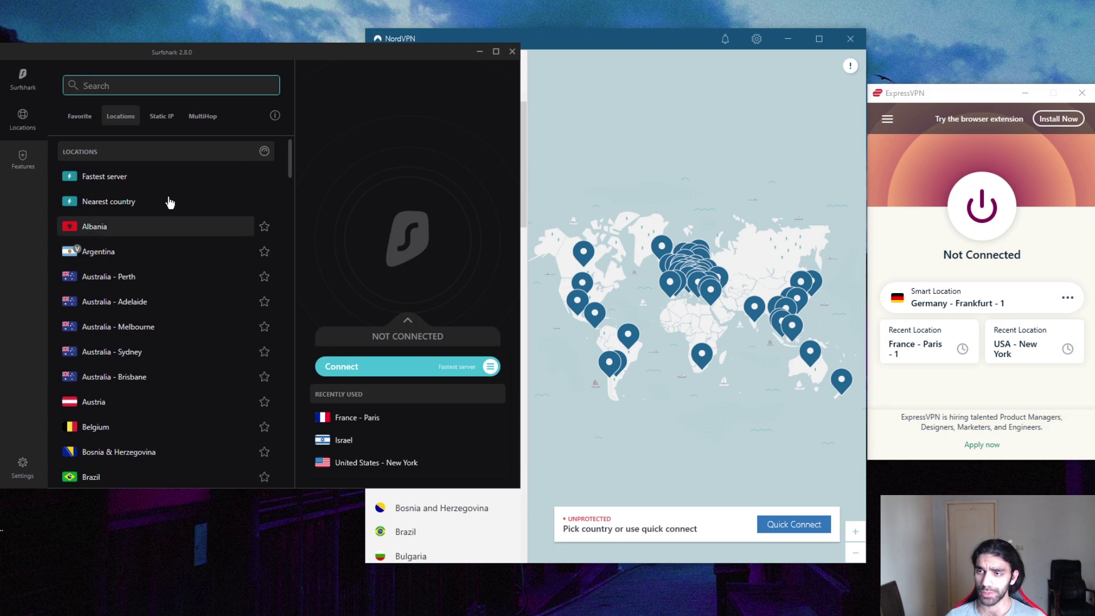
left_click(611, 45)
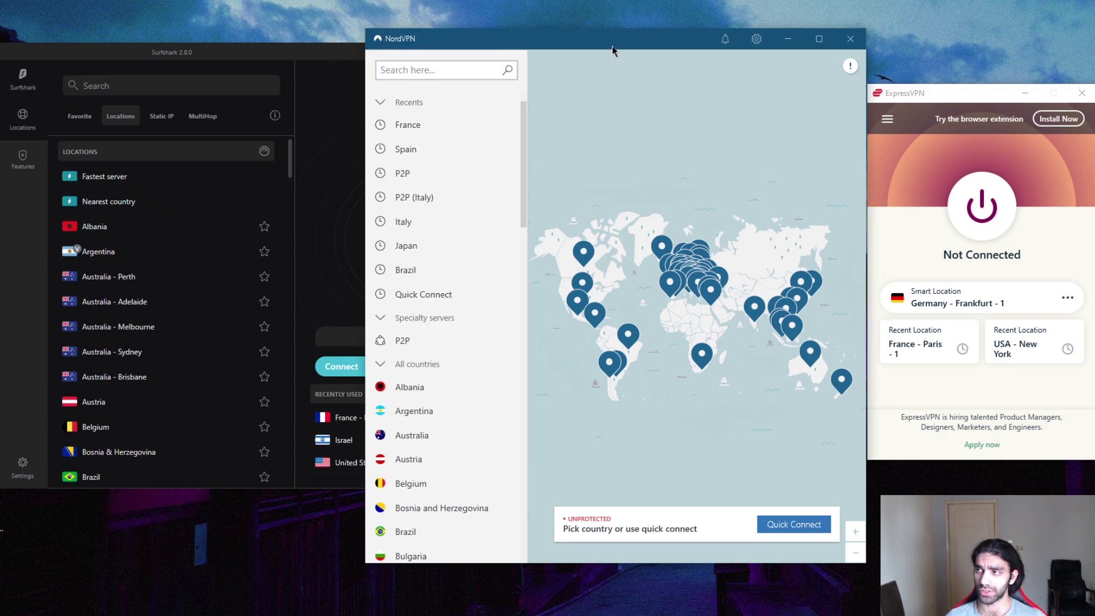
mouse_move(508, 134)
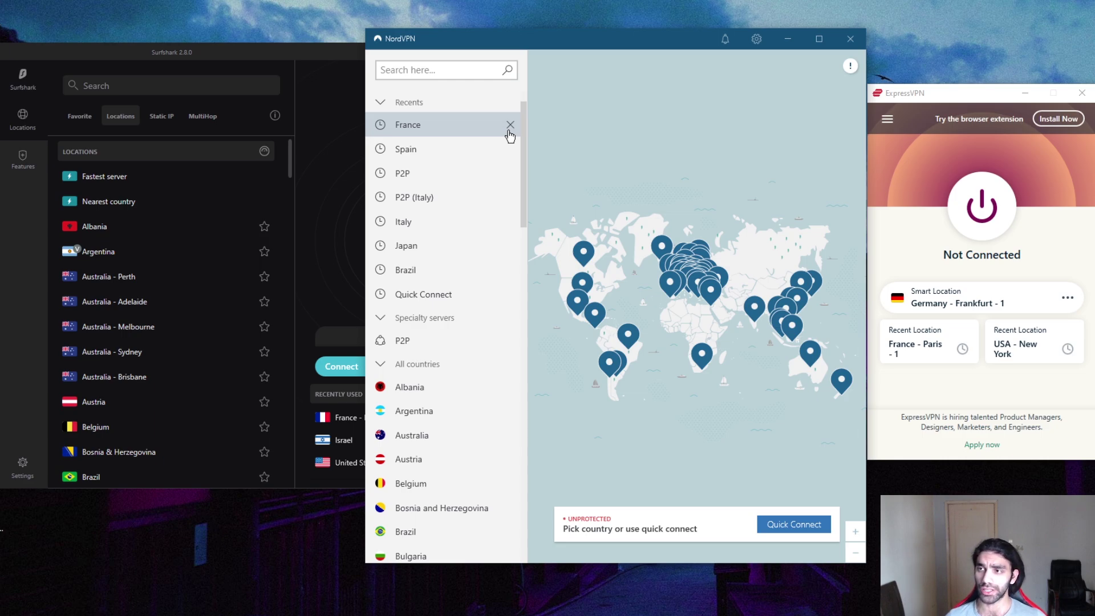
left_click(938, 98)
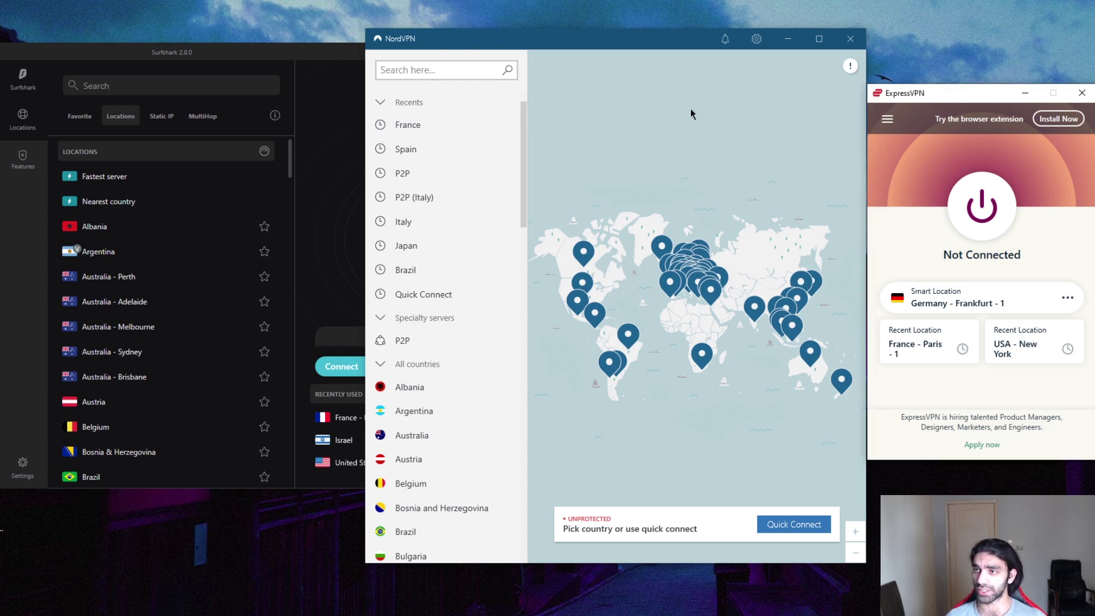
left_click(174, 51)
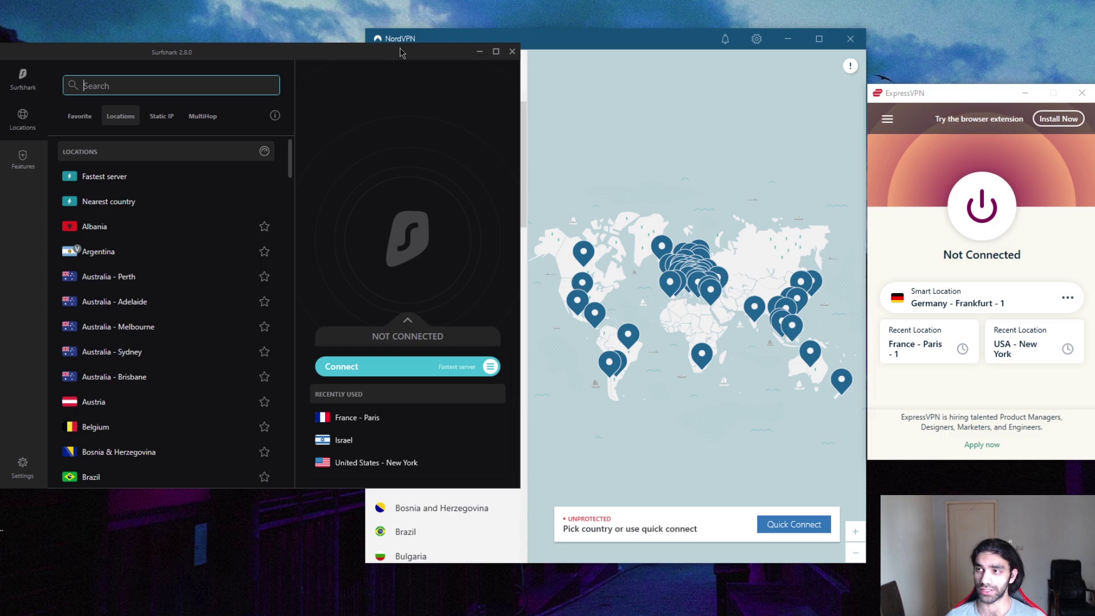
left_click(629, 47)
left_click(197, 55)
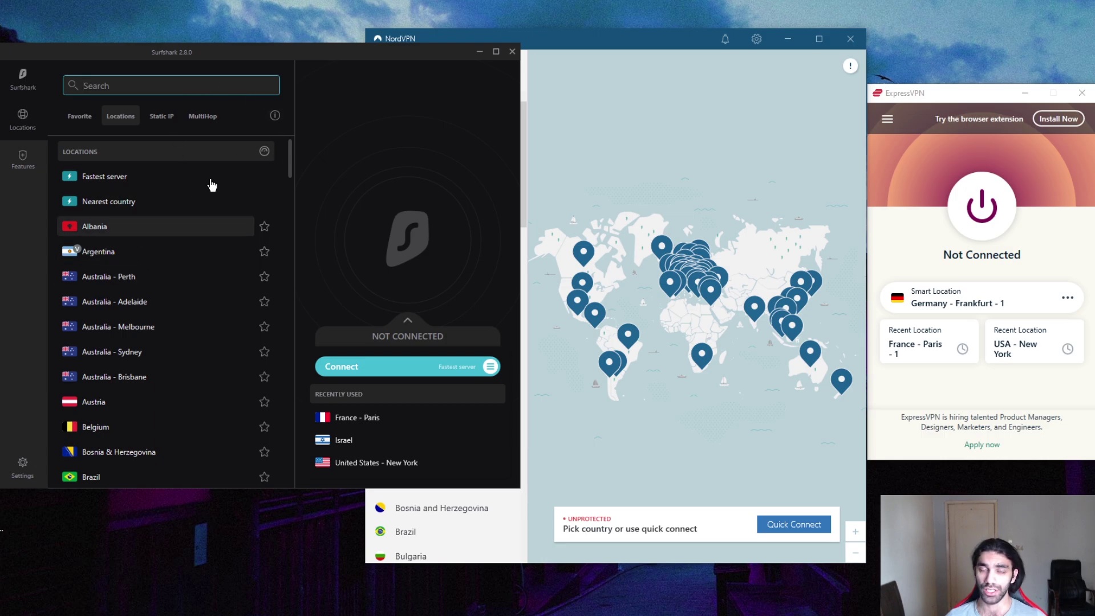
left_click(604, 46)
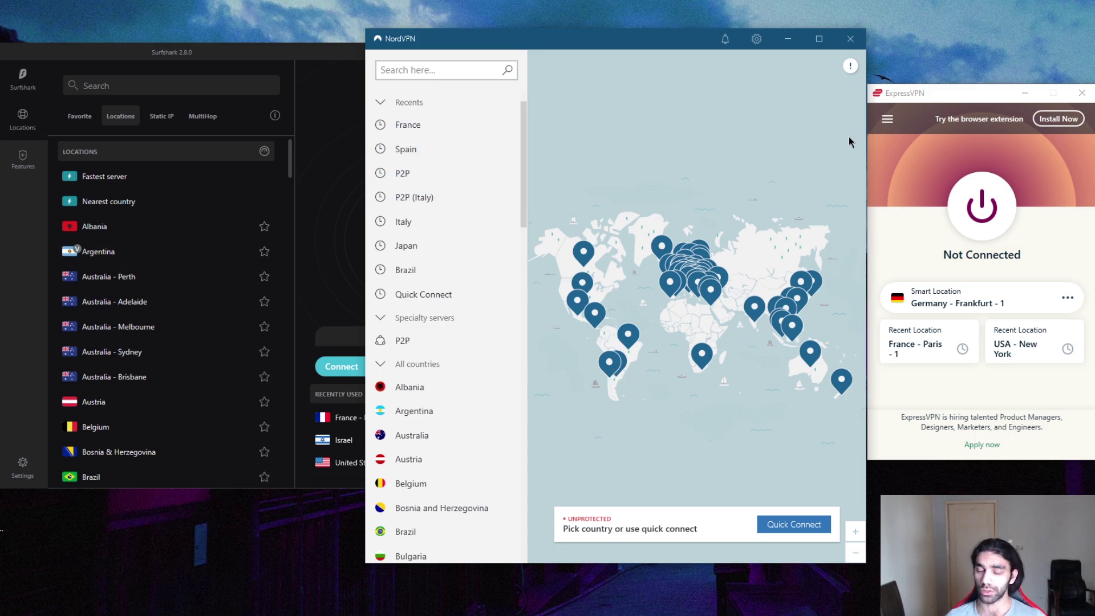
left_click(910, 98)
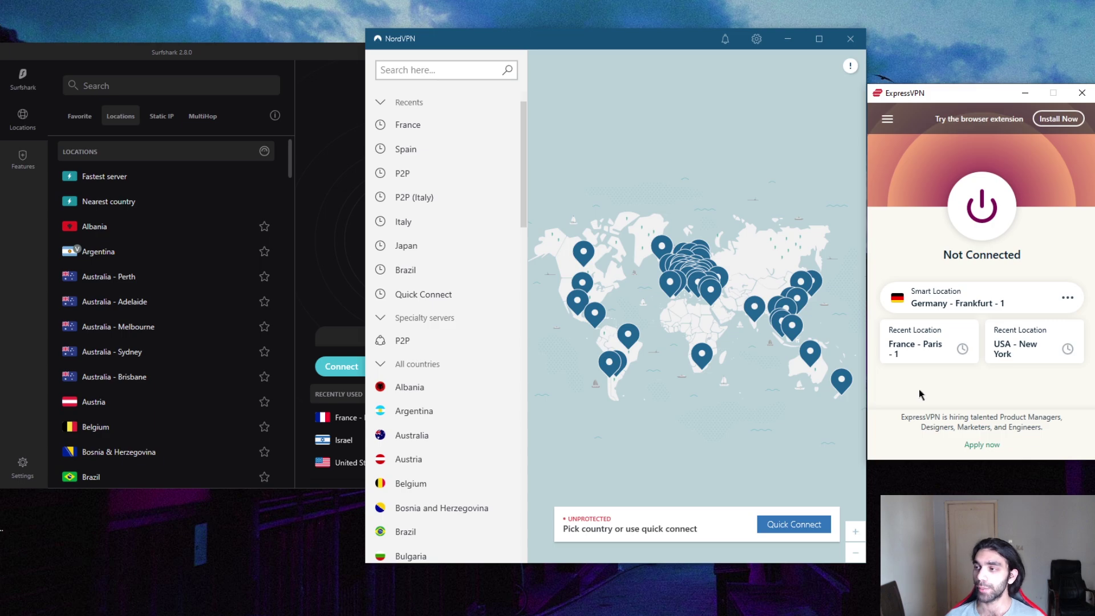
scroll(695, 298, "up", 3)
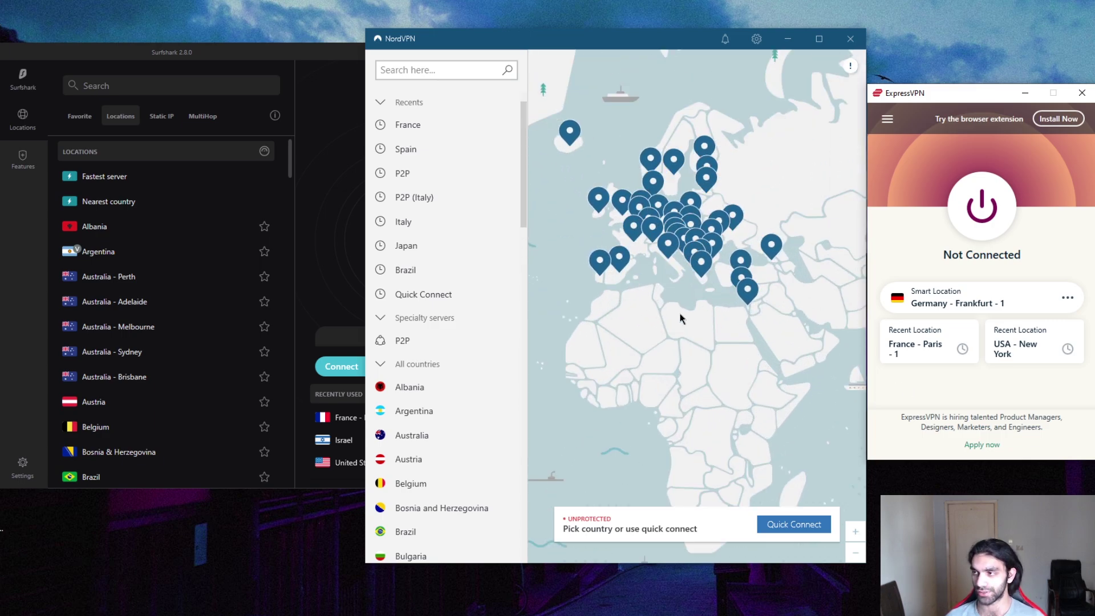
scroll(690, 322, "down", 3)
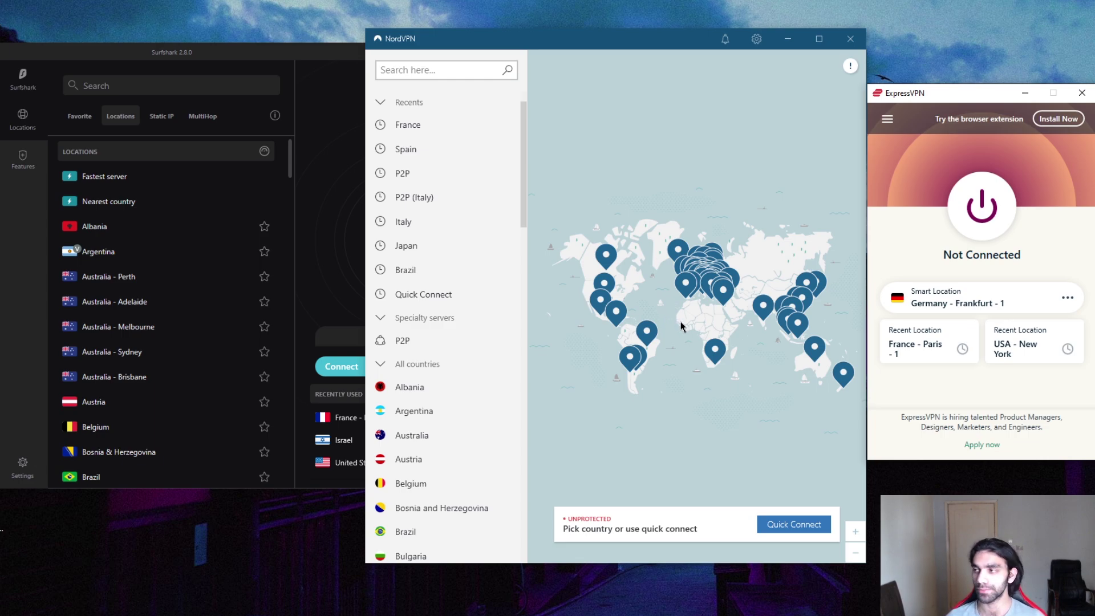
scroll(679, 325, "up", 2)
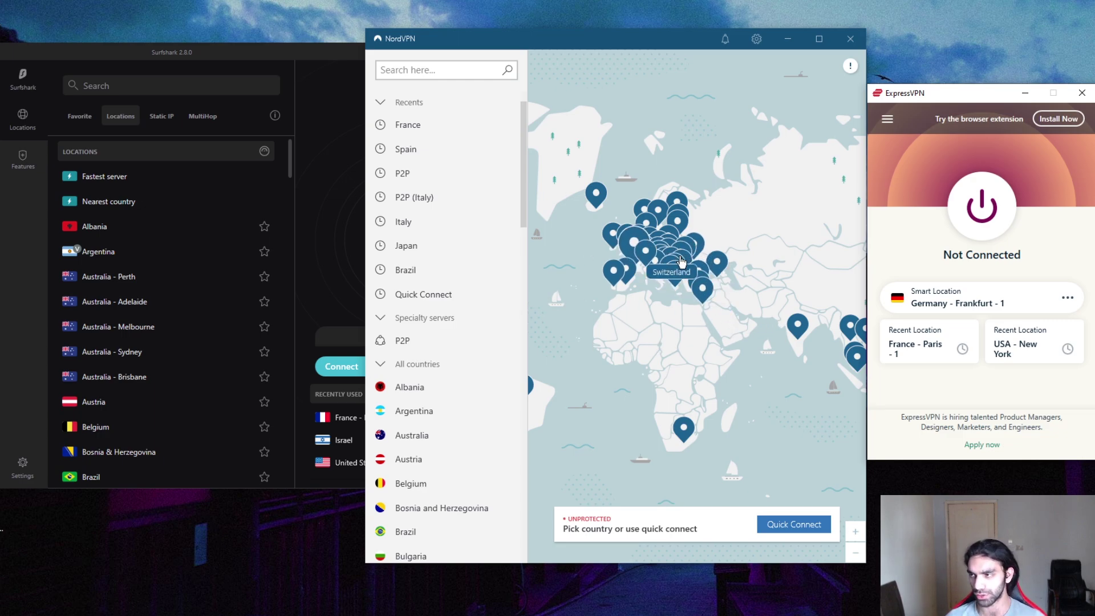
scroll(677, 320, "down", 1)
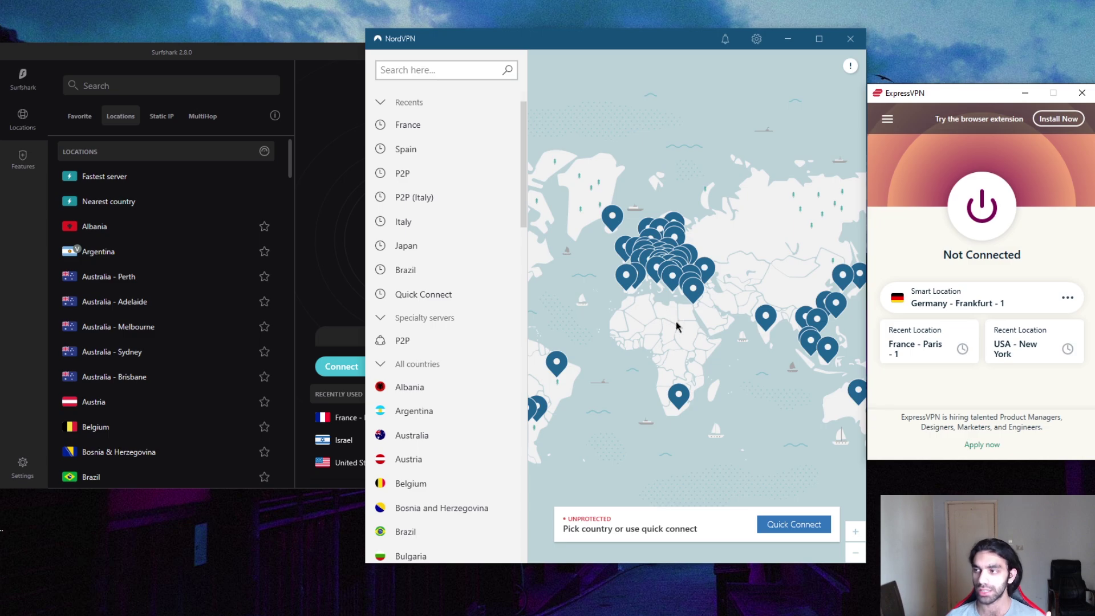
left_click_drag(677, 326, 700, 322)
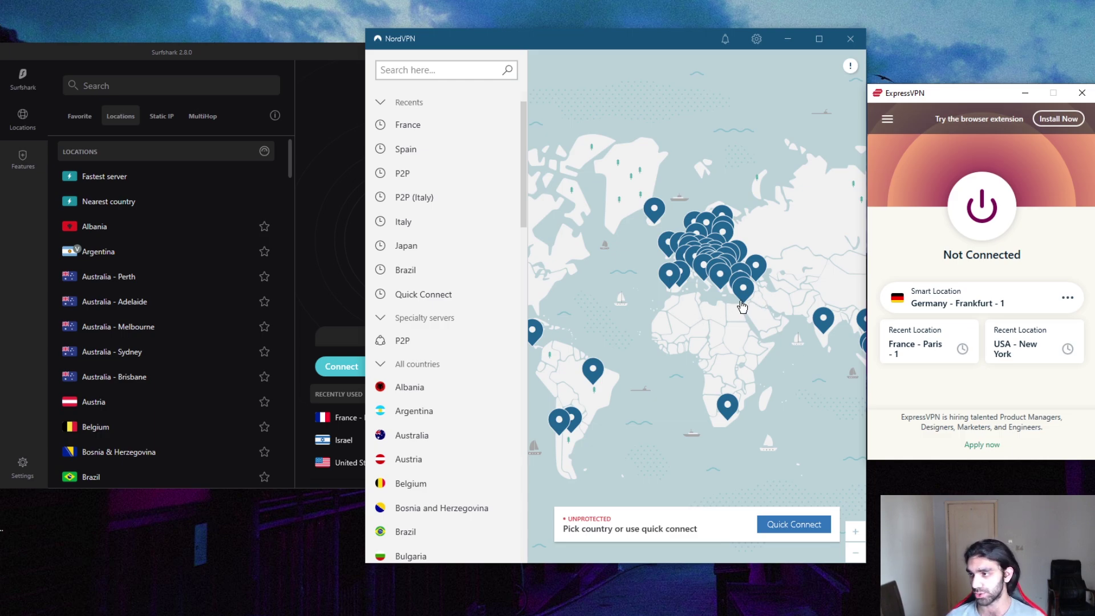
scroll(741, 306, "down", 2)
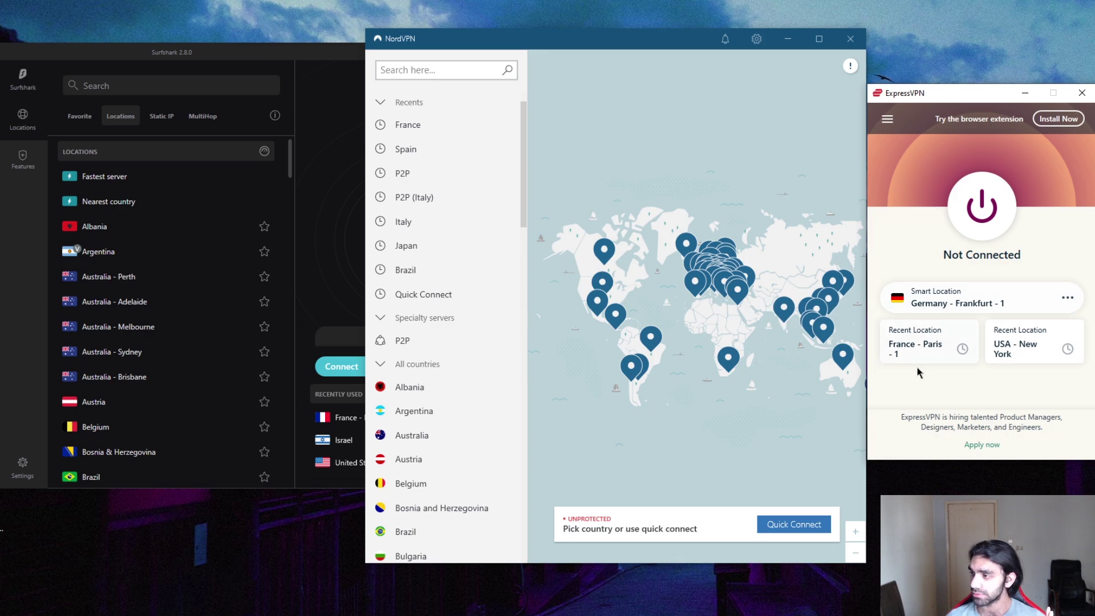
Step: Confirm OpenVPN - UDP as the protocol in the ExpressVPN options and connect to the recent location France - Paris - 1
left_click(886, 121)
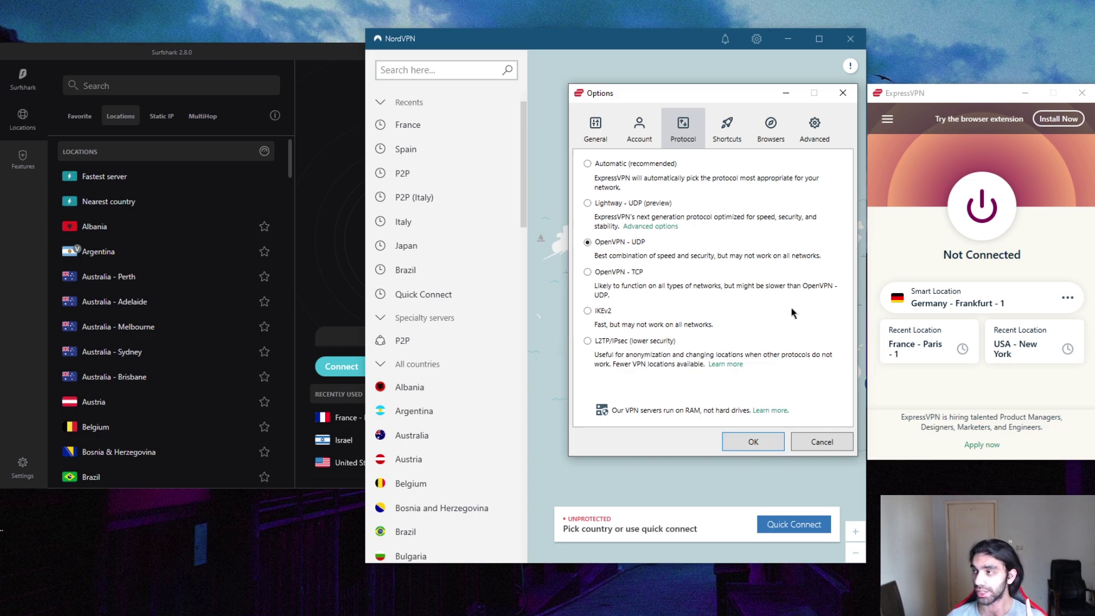
left_click_drag(697, 93, 702, 93)
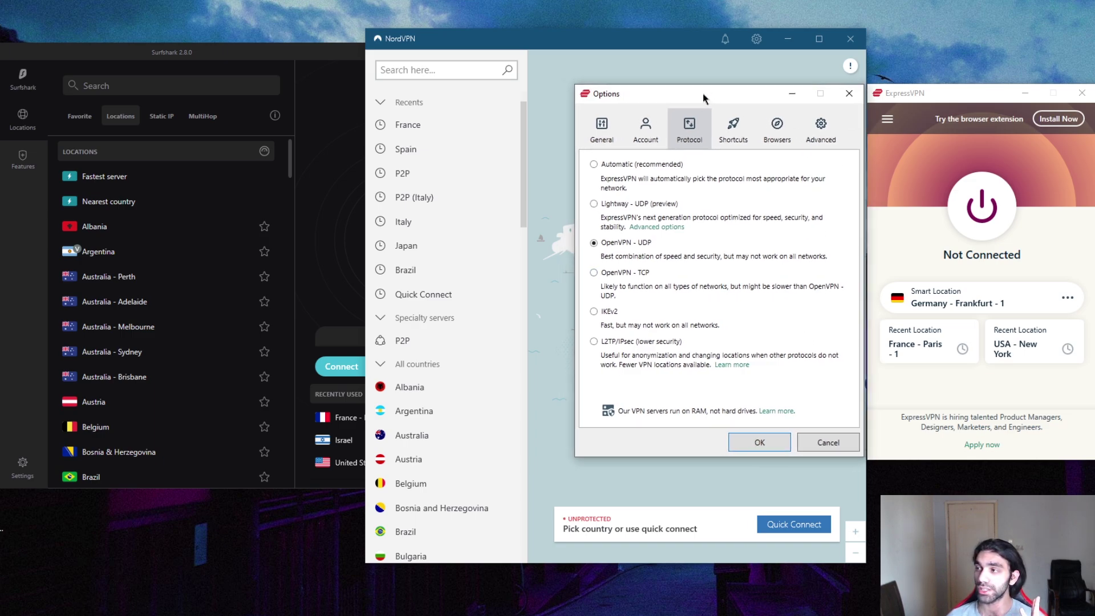
left_click(760, 443)
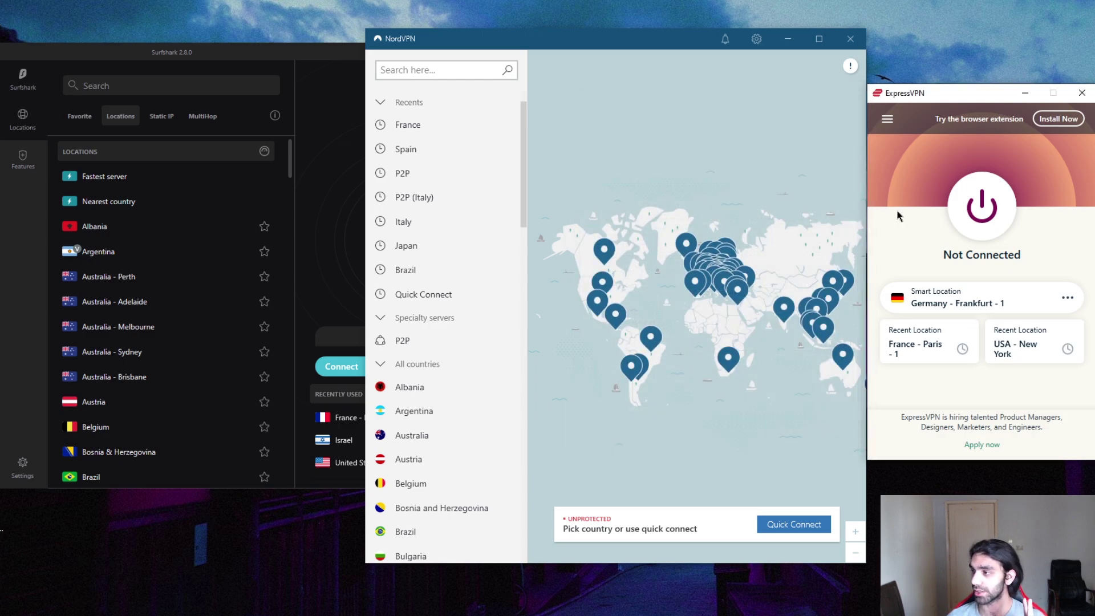
left_click(912, 349)
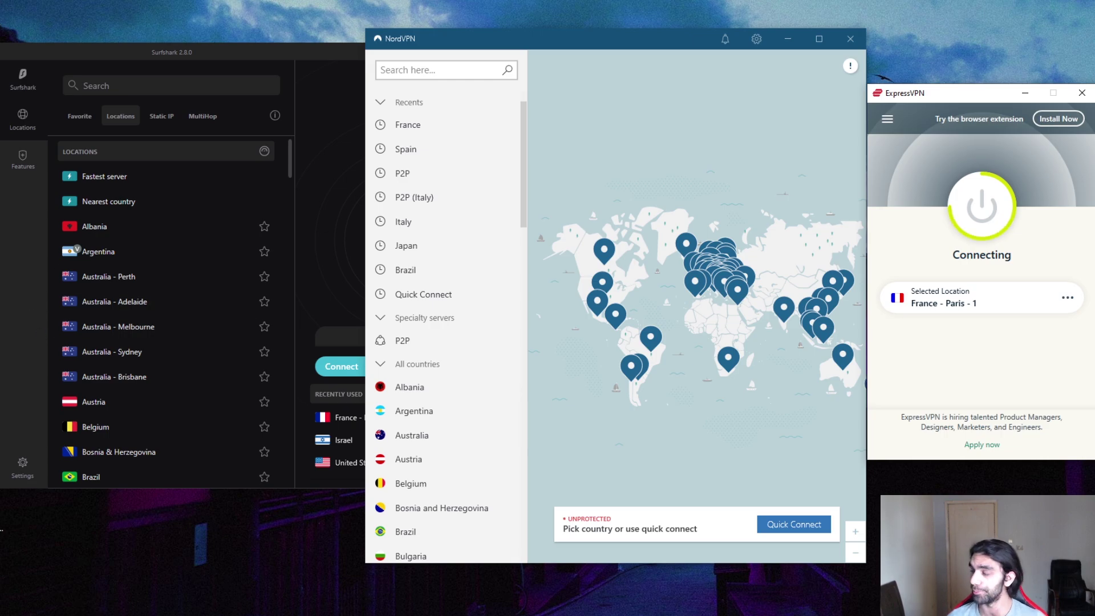
Step: Switch to the Chrome window, reload the first Speedtest page, run a new speed test and enlarge the window to show it
key("alt+Tab")
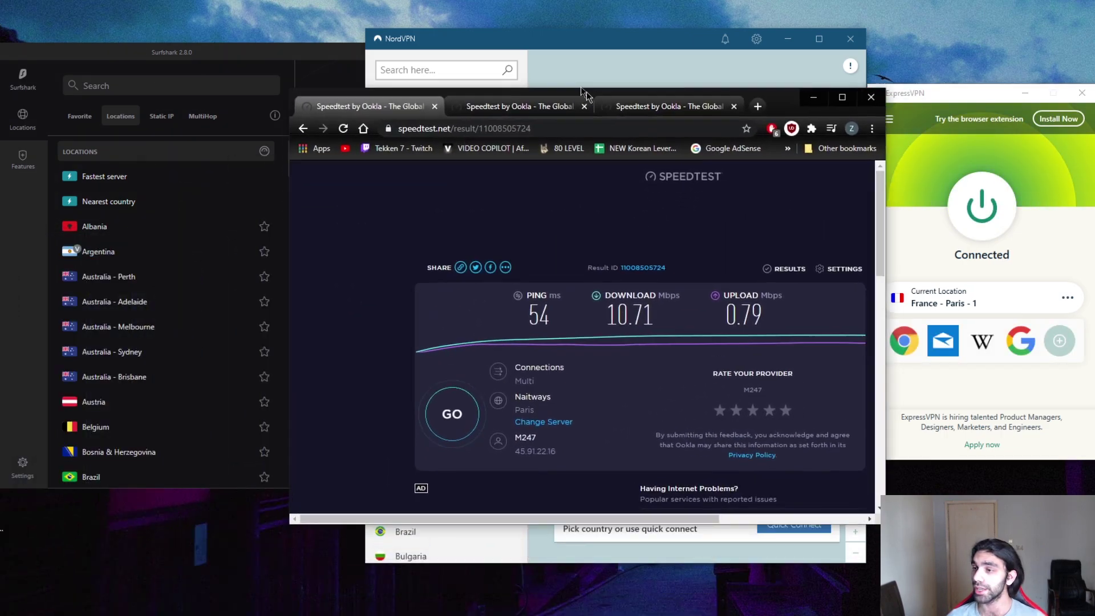
left_click_drag(584, 92, 567, 82)
left_click(326, 119)
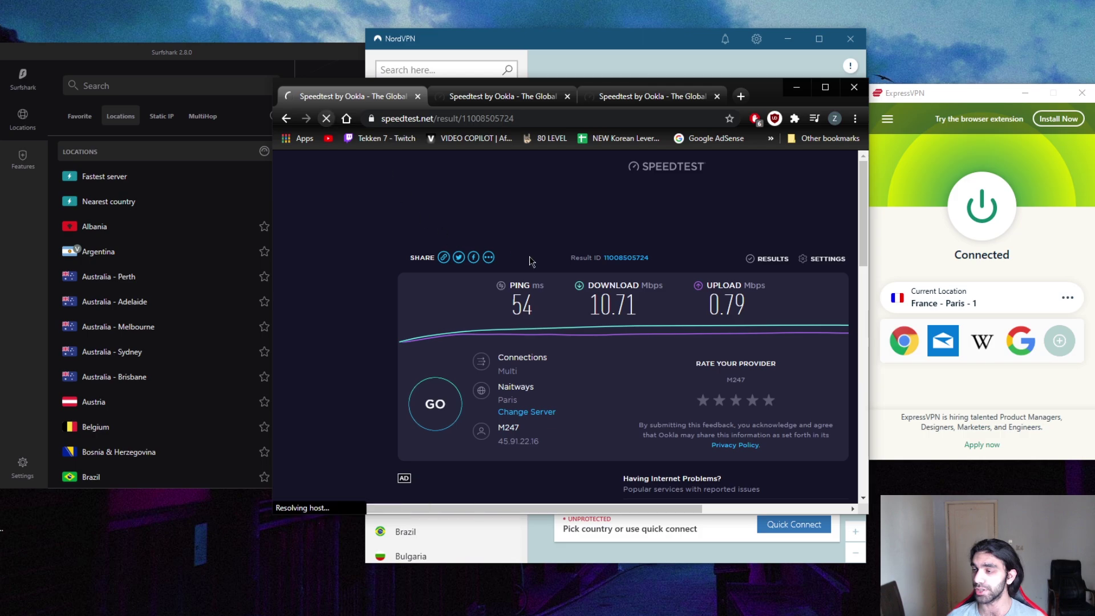
left_click(627, 395)
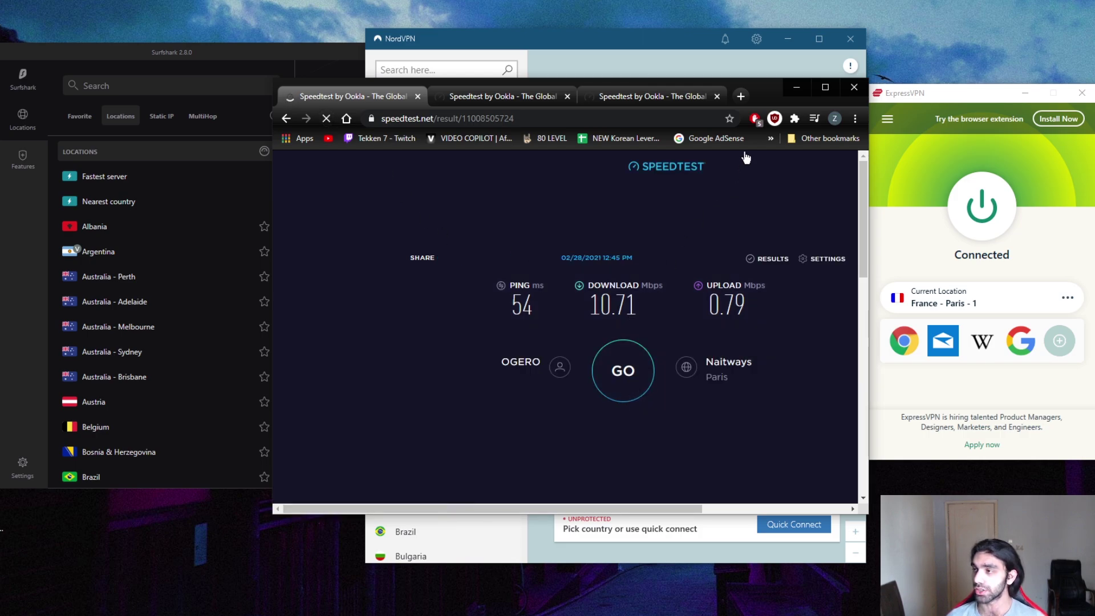
left_click_drag(768, 99, 629, 58)
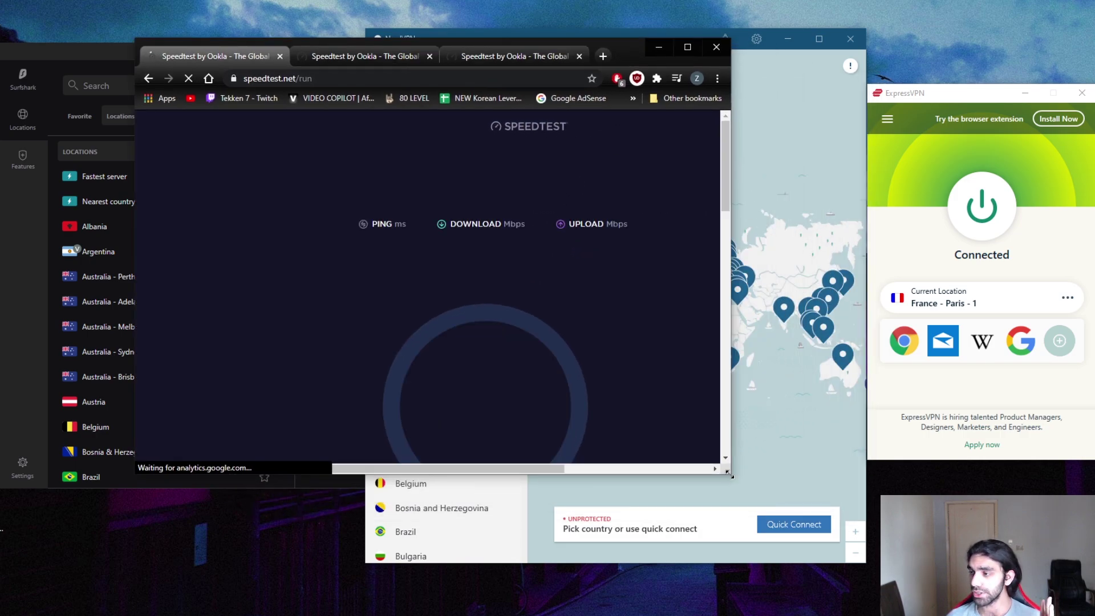
left_click_drag(727, 472, 818, 614)
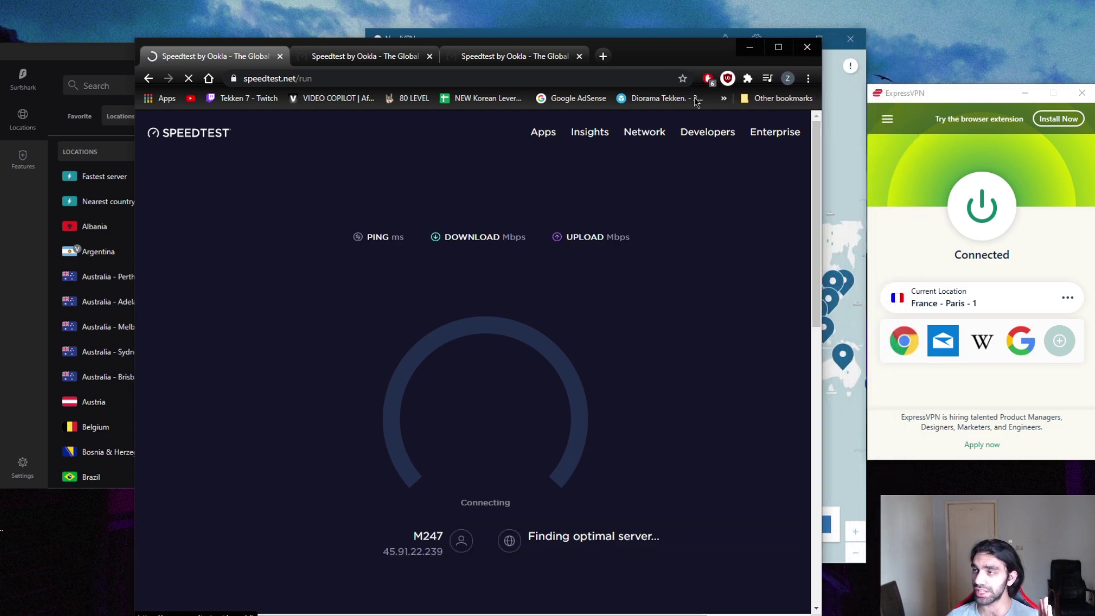
left_click_drag(671, 65, 635, 42)
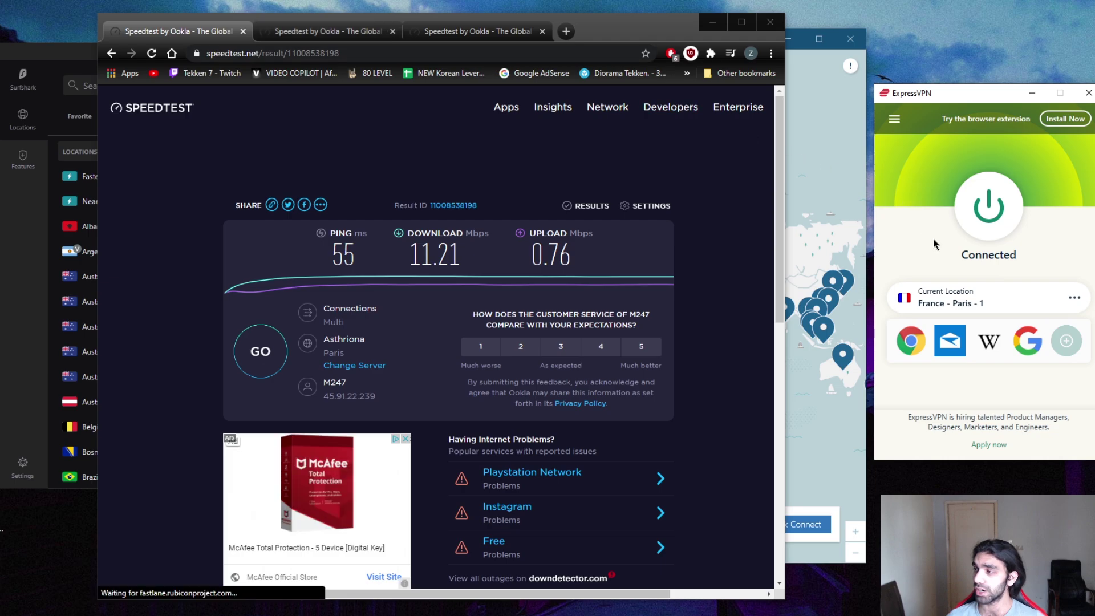
Step: Disconnect ExpressVPN, switch to NordVPN and connect to the France server from its map
left_click(816, 127)
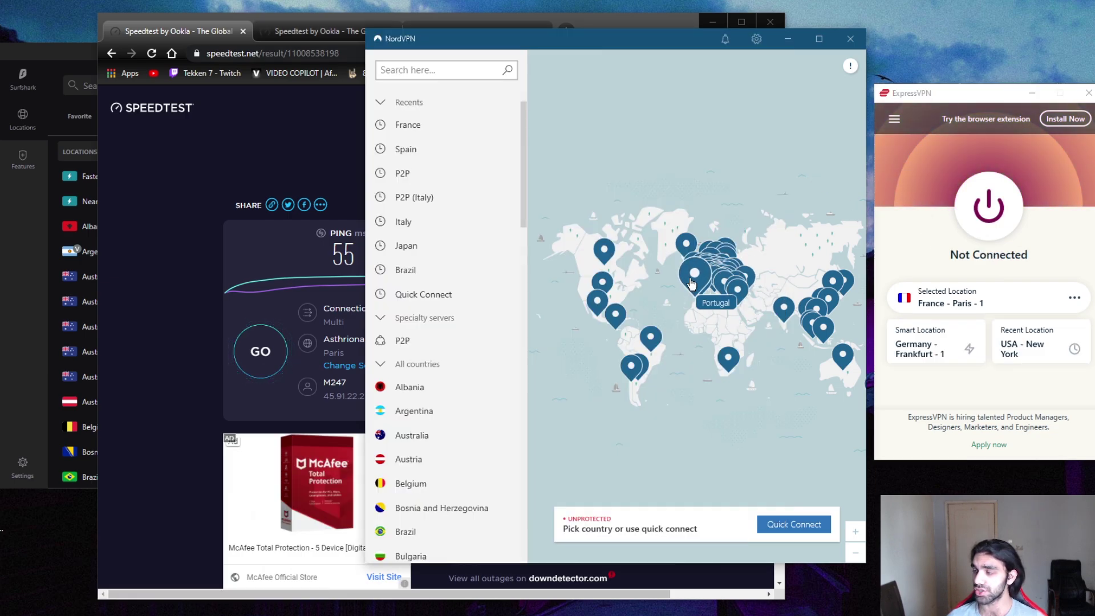
scroll(689, 286, "up", 2)
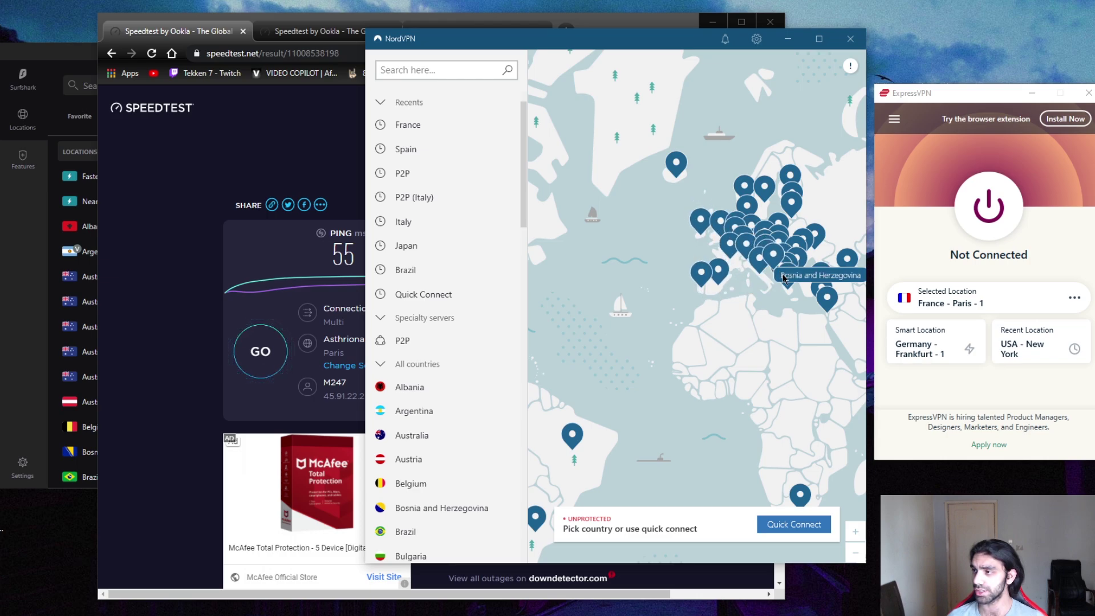
scroll(692, 263, "up", 2)
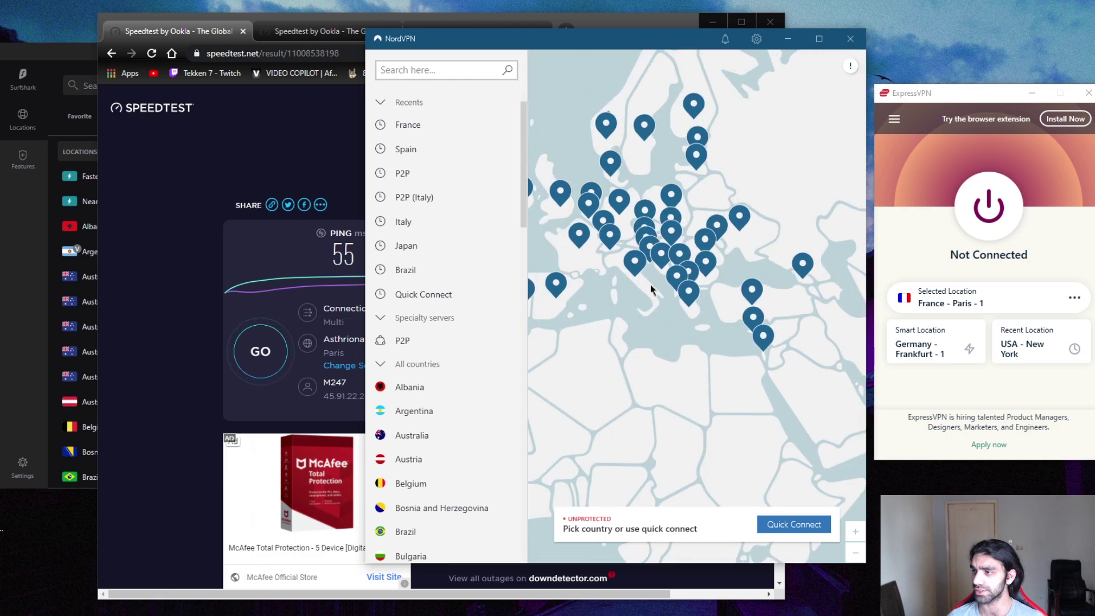
left_click(631, 237)
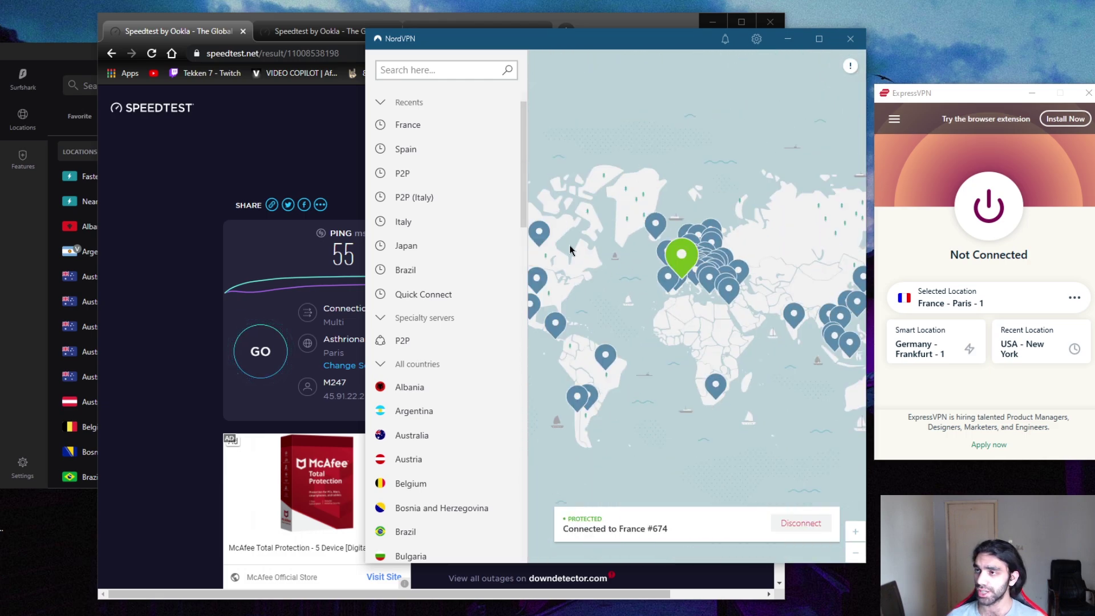
Step: Check the VPN protocol in NordVPN's auto-connect settings and return to the server map
left_click(758, 40)
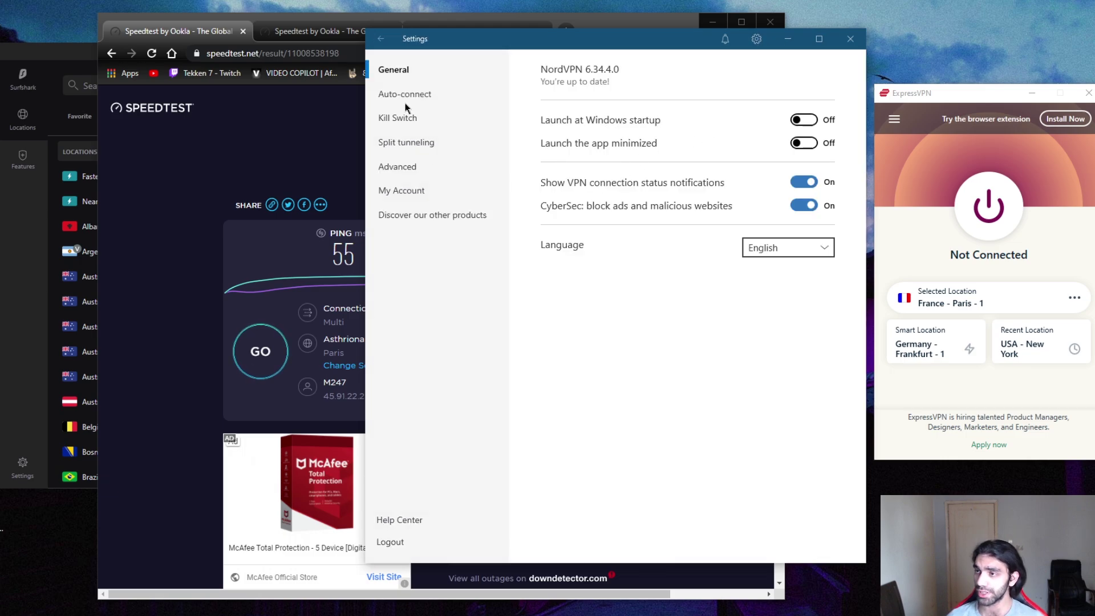
left_click(436, 100)
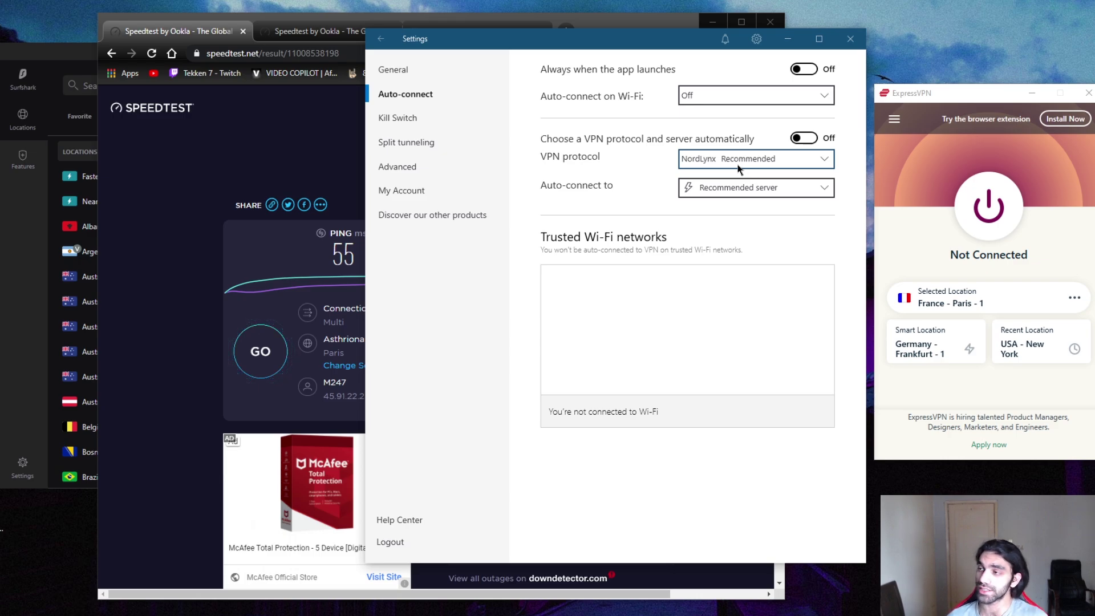
left_click(382, 40)
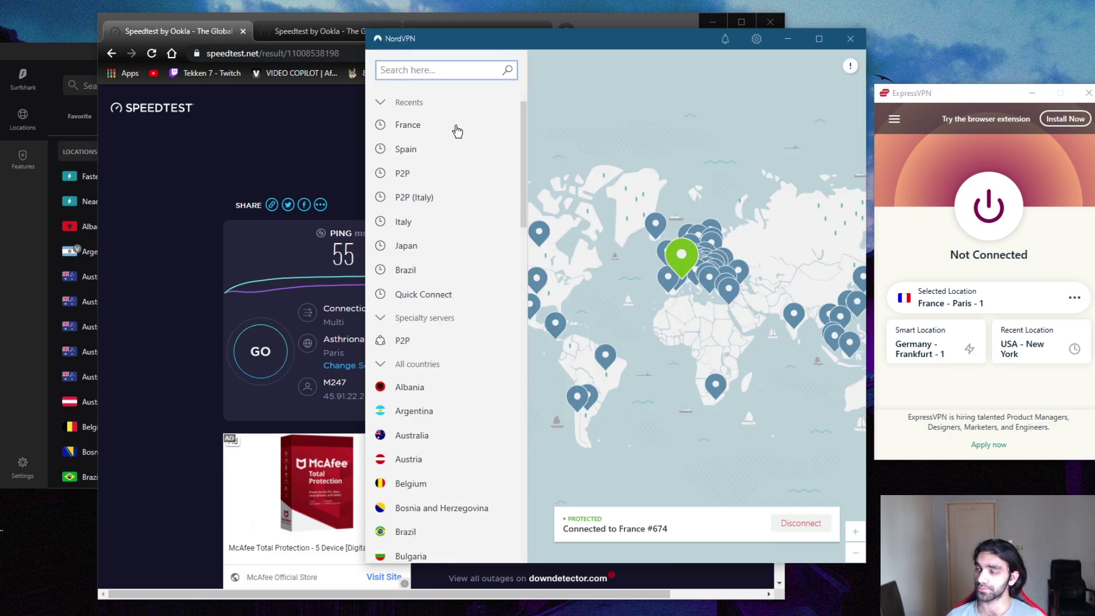